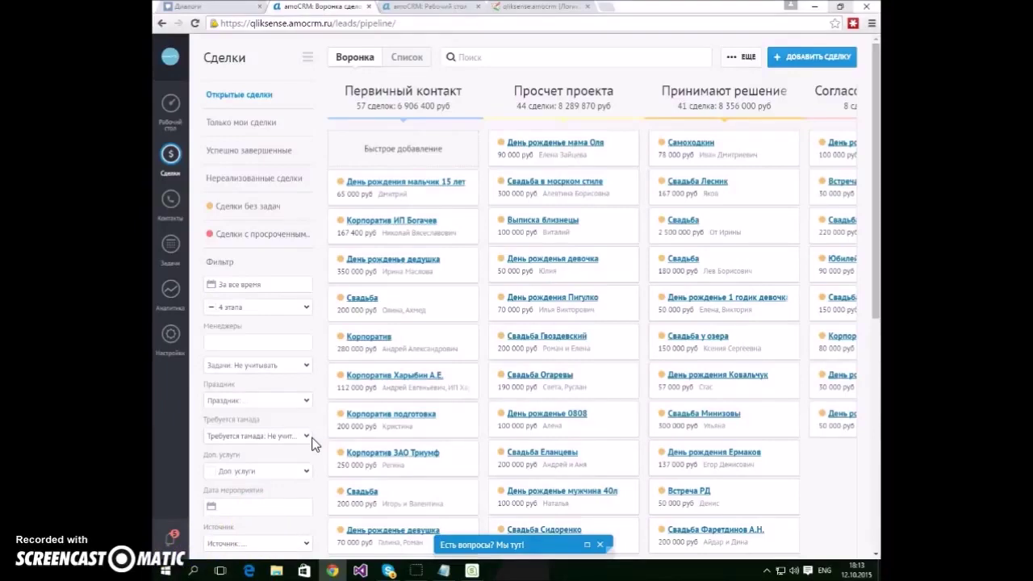
Search Google for "qlik sense" in a new browser tab
{"action": "left_click", "coordinate": [178, 539]}
{"action": "left_click", "coordinate": [610, 8]}
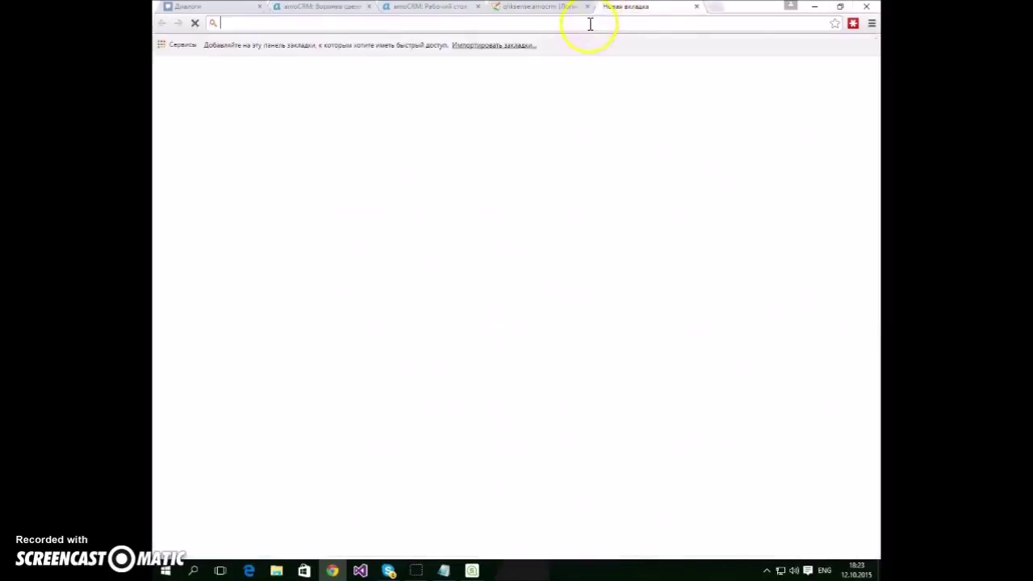
{"action": "type", "text": "qlik se"}
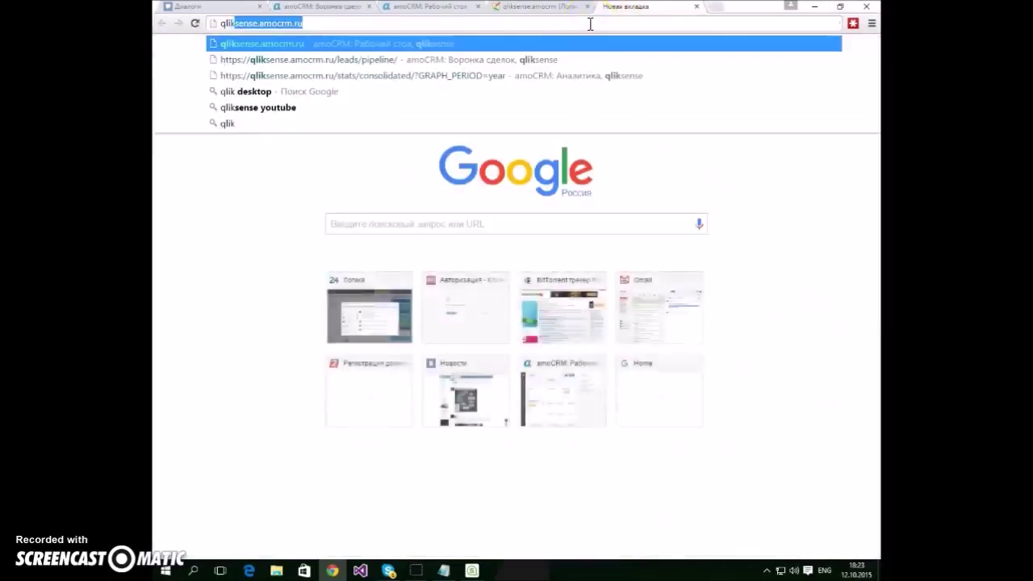
{"action": "type", "text": "nse"}
{"action": "key", "text": "Return"}
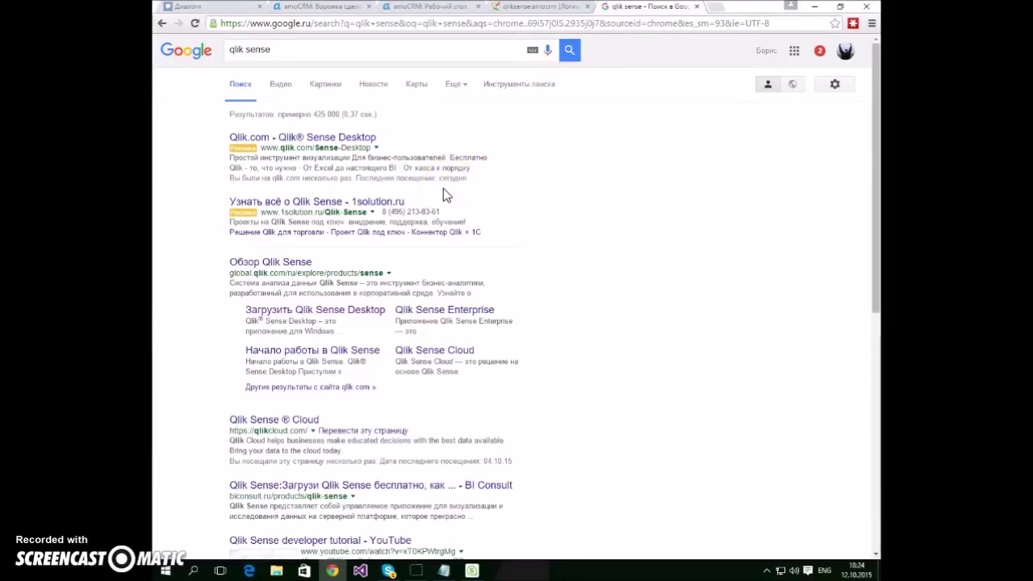
Refine the Google search to "qlik sense desktop"
{"action": "left_click", "coordinate": [362, 155]}
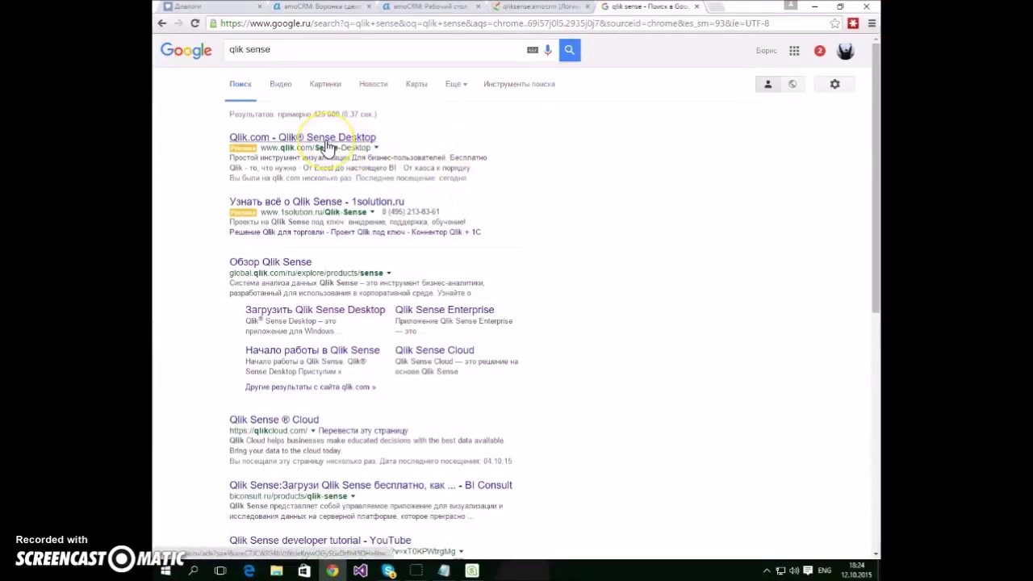
{"action": "left_click", "coordinate": [408, 94]}
{"action": "left_click", "coordinate": [301, 51]}
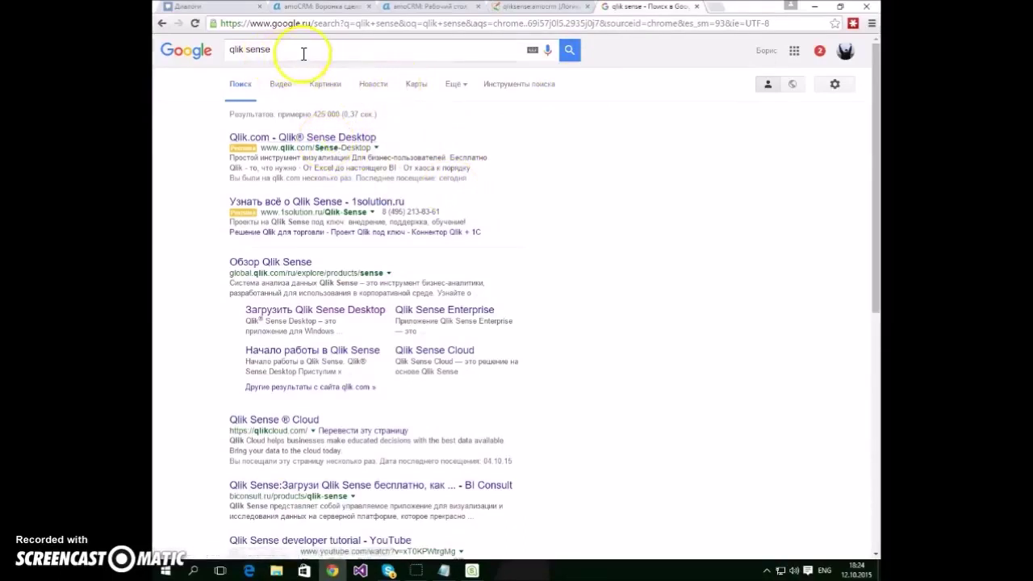
{"action": "type", "text": "desc"}
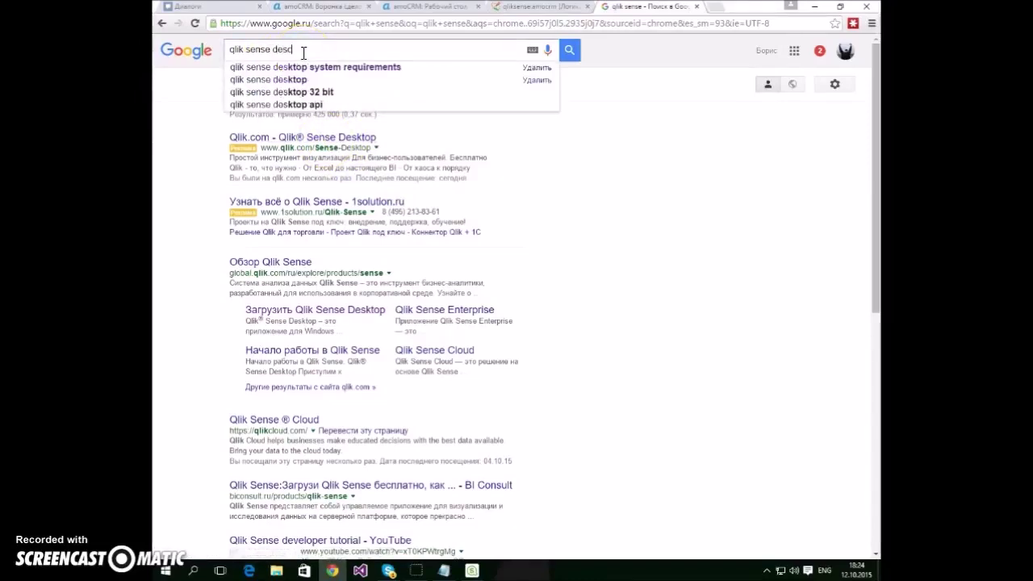
{"action": "key", "text": "BackSpace"}
{"action": "type", "text": "ktop"}
{"action": "key", "text": "Return"}
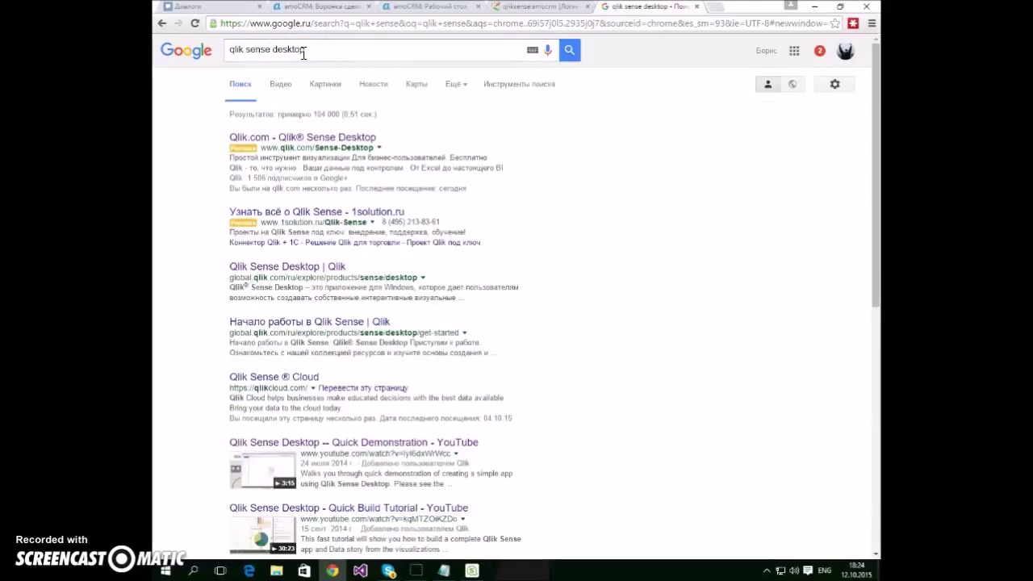
Open the "Qlik Sense Desktop | Qlik" search result and examine the product description and download registration form
{"action": "left_click", "coordinate": [295, 272]}
{"action": "left_click", "coordinate": [600, 87]}
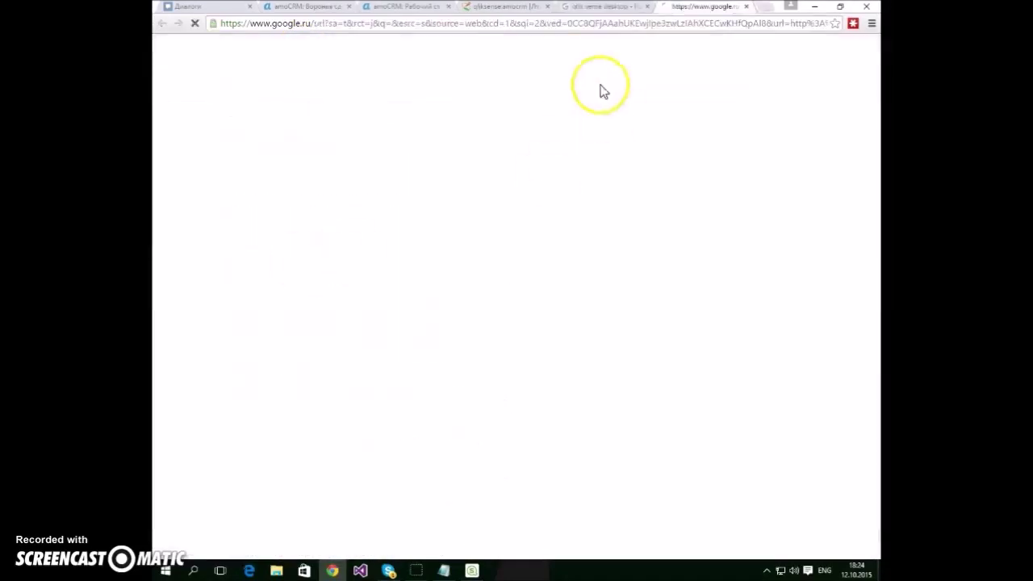
{"action": "left_click", "coordinate": [481, 133]}
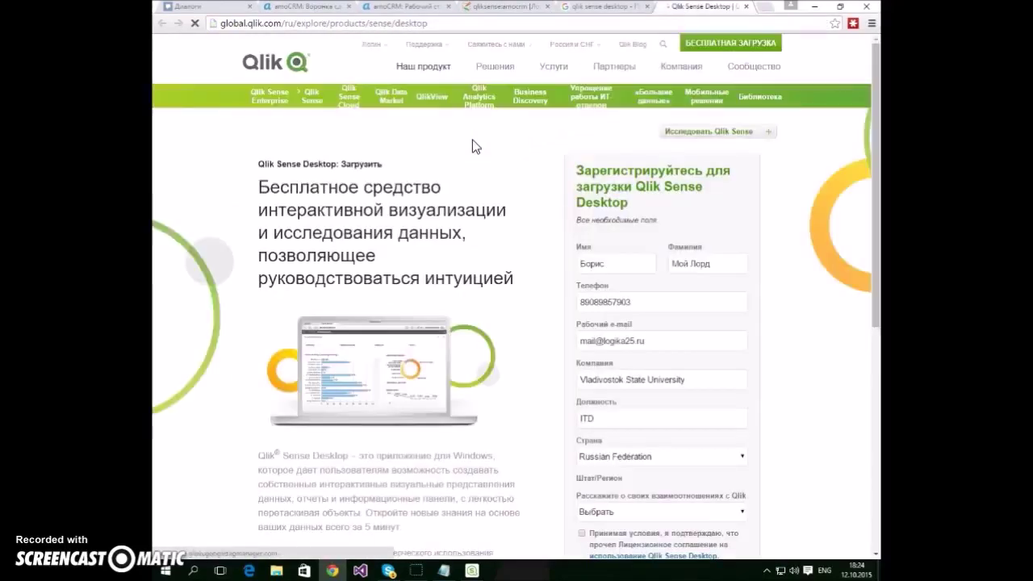
{"action": "scroll", "coordinate": [473, 145], "scroll_direction": "down", "scroll_amount": 5}
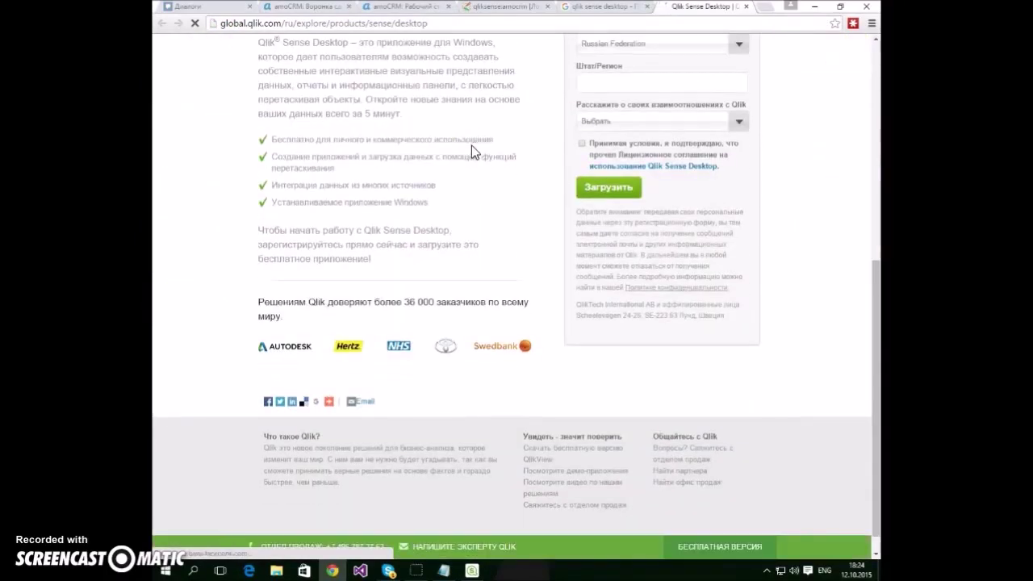
{"action": "scroll", "coordinate": [468, 194], "scroll_direction": "up", "scroll_amount": 3}
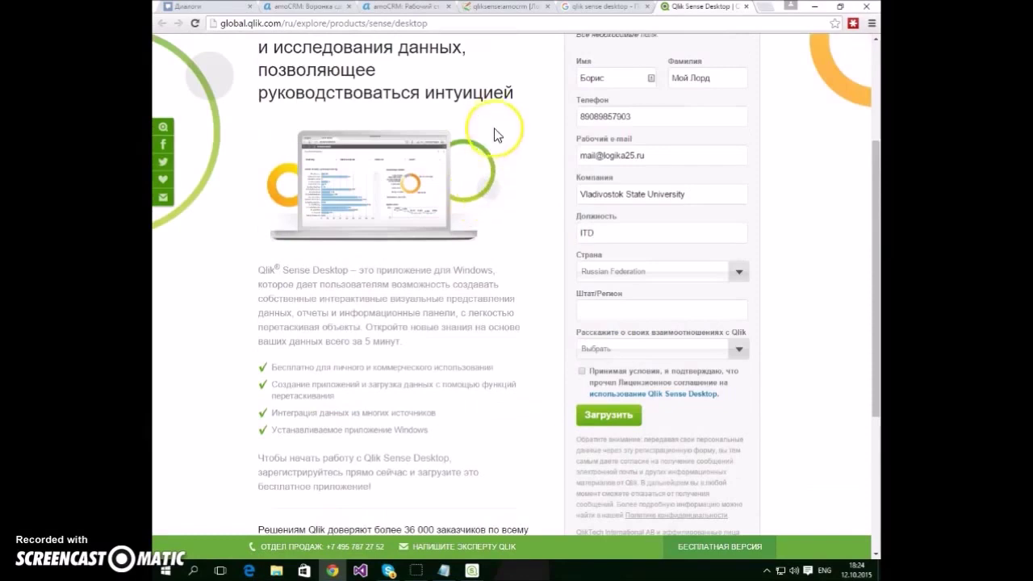
{"action": "scroll", "coordinate": [796, 97], "scroll_direction": "up", "scroll_amount": 1}
{"action": "scroll", "coordinate": [589, 150], "scroll_direction": "down", "scroll_amount": 5}
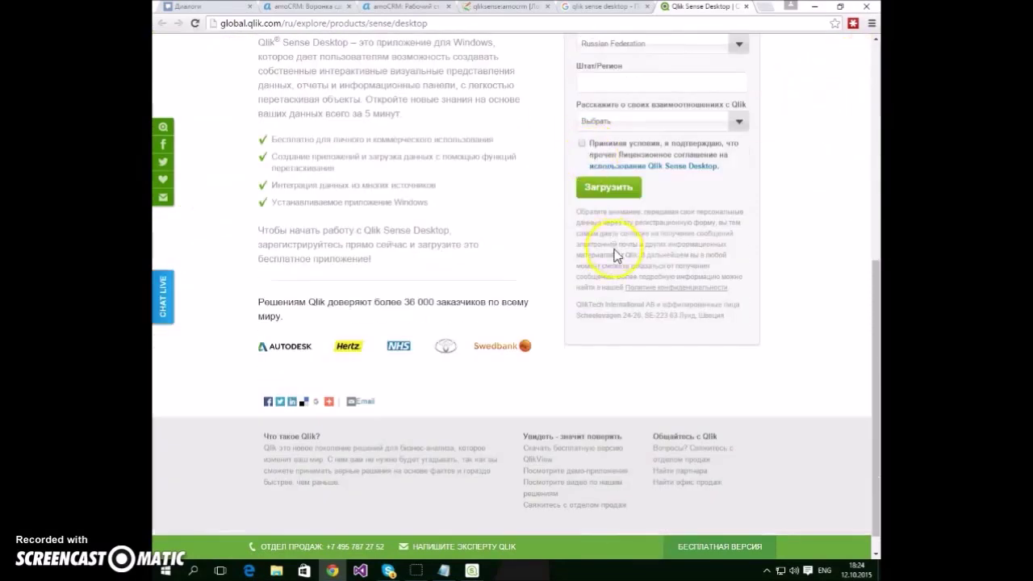
{"action": "left_click", "coordinate": [551, 185]}
{"action": "left_click", "coordinate": [598, 211]}
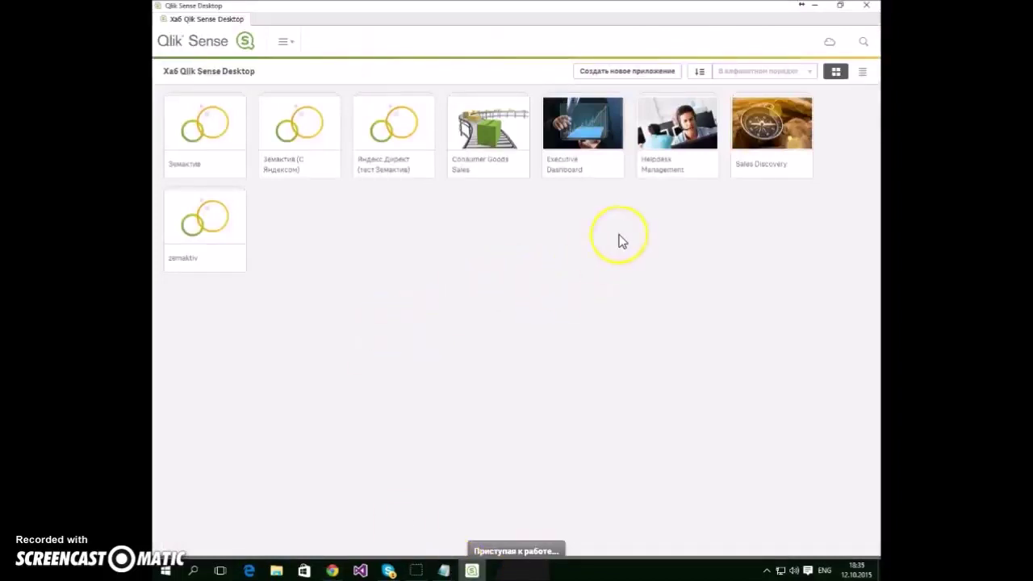
In Qlik Sense Desktop, create a new app named "QlikSense за 10 минут" and open it
{"action": "left_click", "coordinate": [633, 75]}
{"action": "type", "text": "QlikSense за 10 vby"}
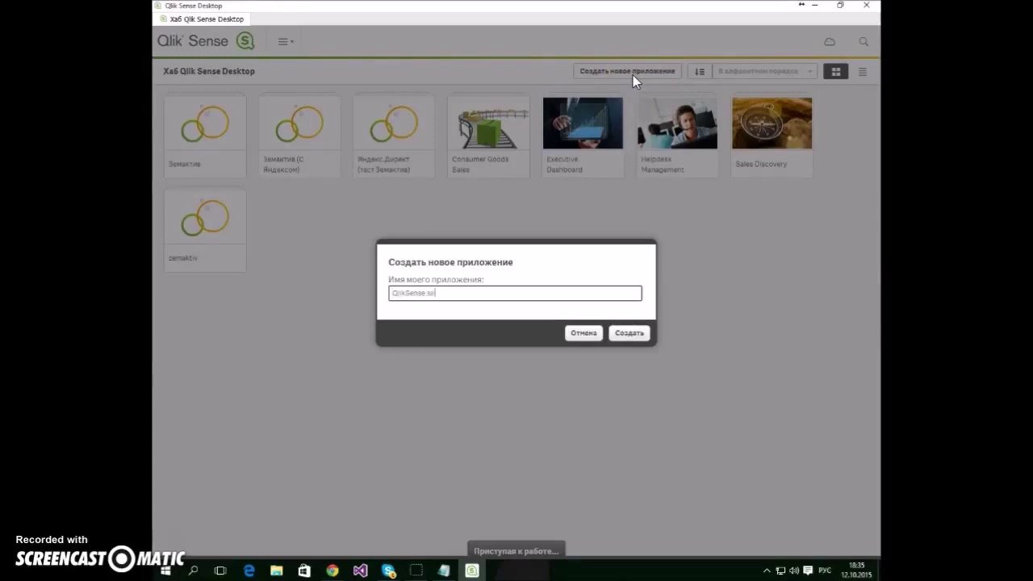
{"action": "key", "text": "BackSpace"}
{"action": "key", "text": "BackSpace"}
{"action": "key", "text": "BackSpace"}
{"action": "key", "text": "alt+shift"}
{"action": "type", "text": "минут"}
{"action": "left_click", "coordinate": [629, 332]}
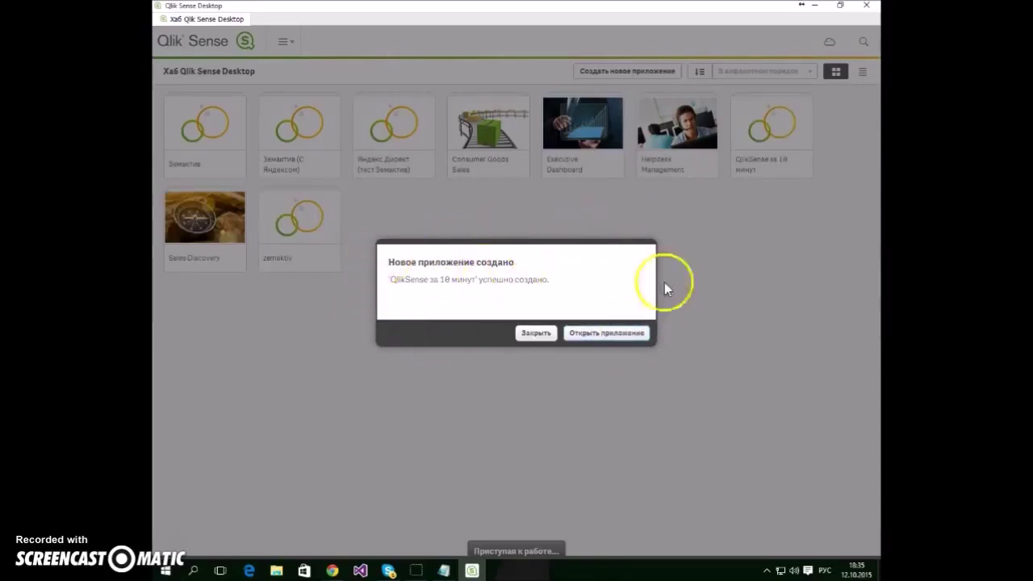
{"action": "left_click", "coordinate": [607, 334]}
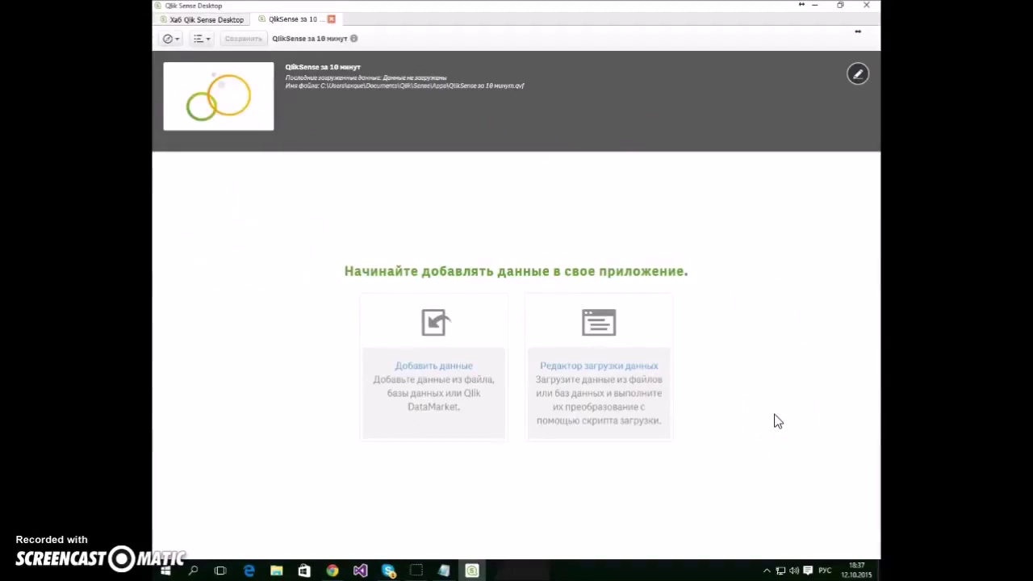
Open the app's data load editor and start a new data connection with the AmoCrm Connector
{"action": "left_click", "coordinate": [642, 339]}
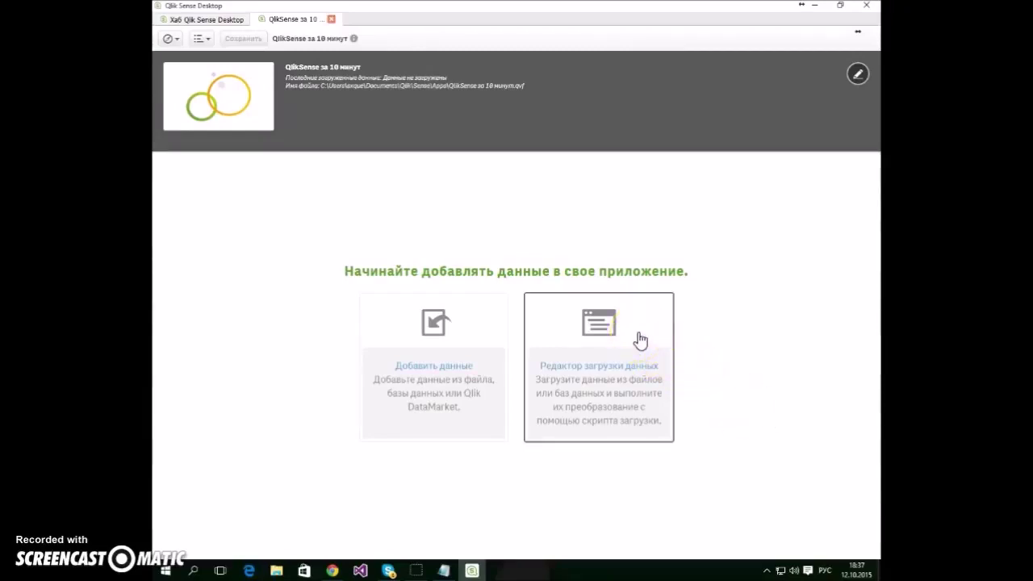
{"action": "left_click", "coordinate": [641, 331]}
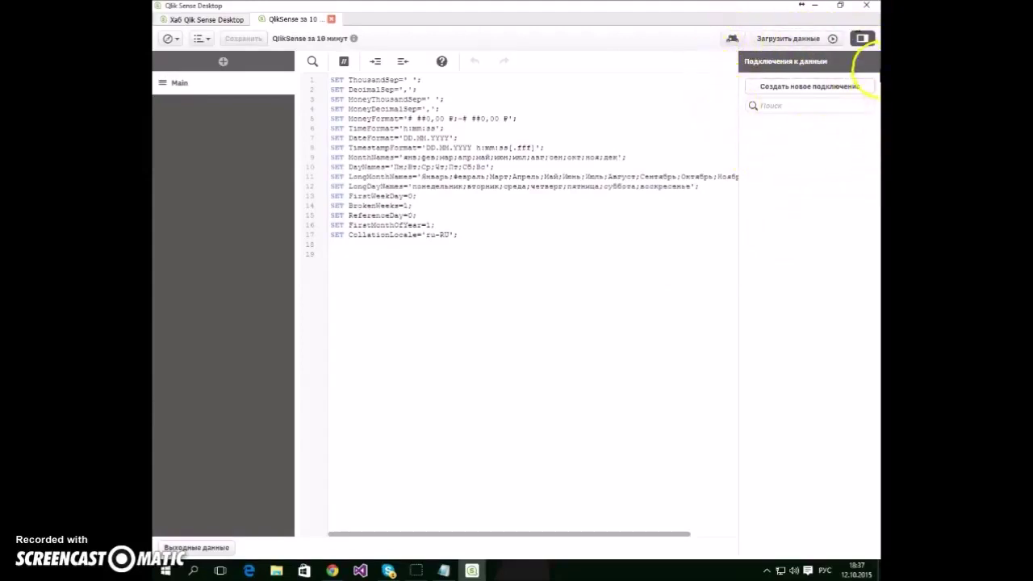
{"action": "left_click", "coordinate": [812, 96]}
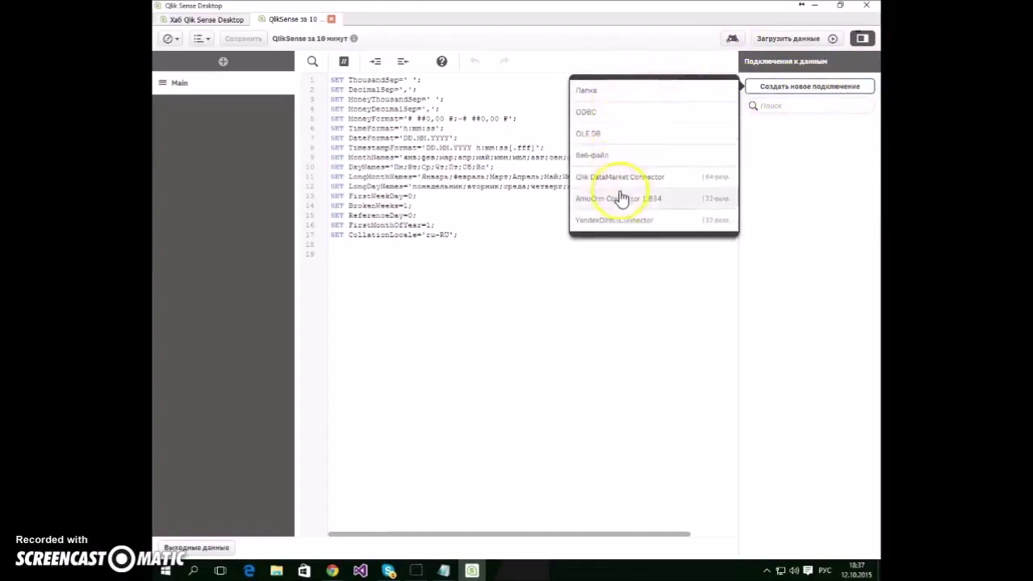
{"action": "left_click", "coordinate": [675, 201]}
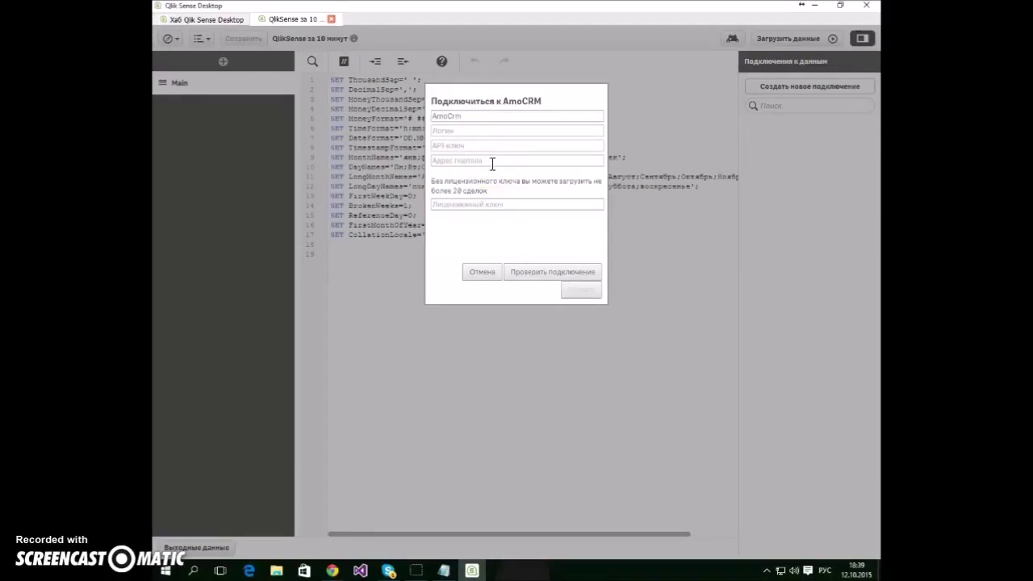
Switch to amoCRM in the browser, open the account's API settings and select the API key
{"action": "left_click", "coordinate": [331, 570]}
{"action": "left_click", "coordinate": [337, 8]}
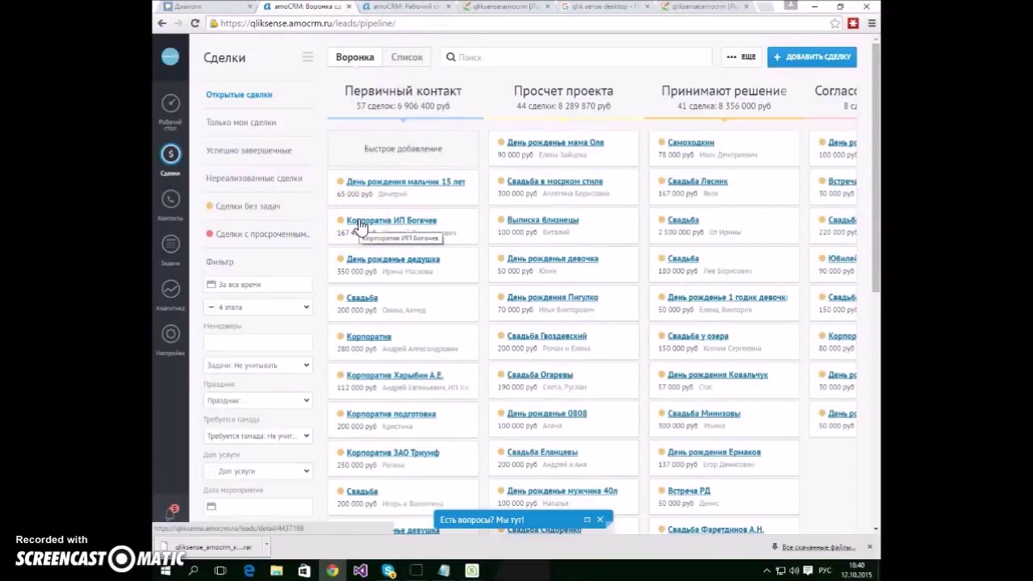
{"action": "left_click", "coordinate": [170, 333]}
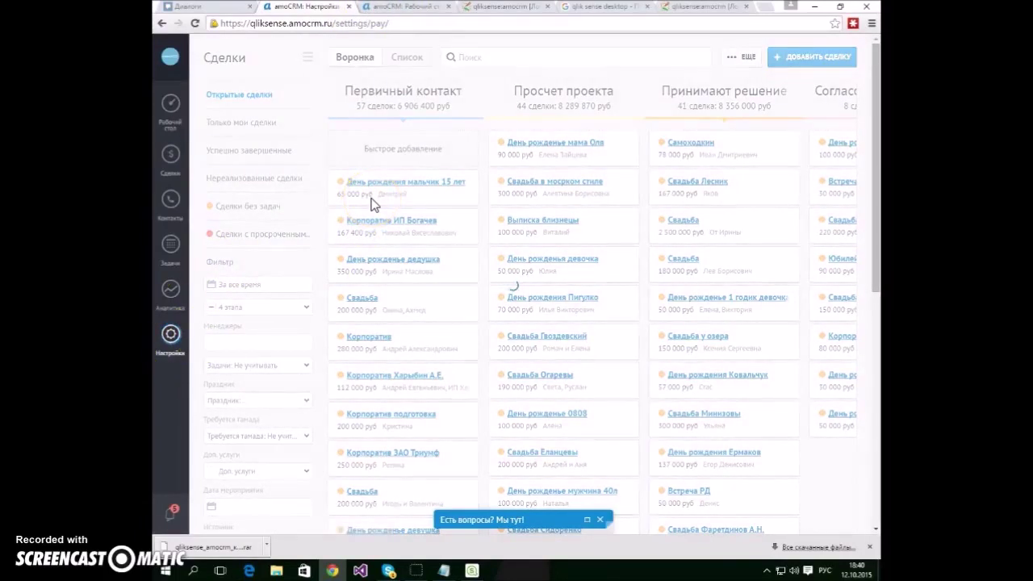
{"action": "left_click", "coordinate": [230, 347]}
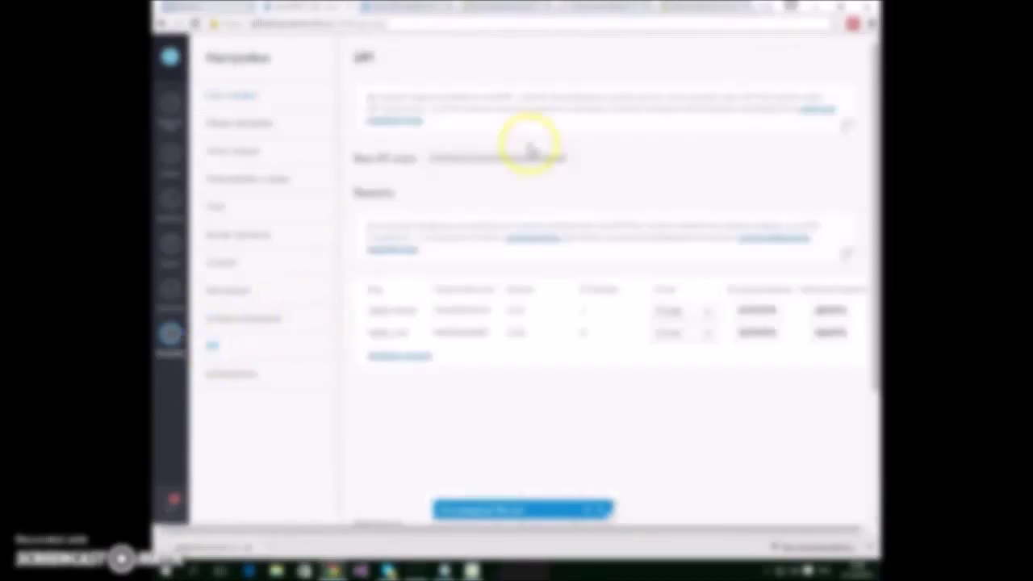
{"action": "double_click", "coordinate": [454, 165]}
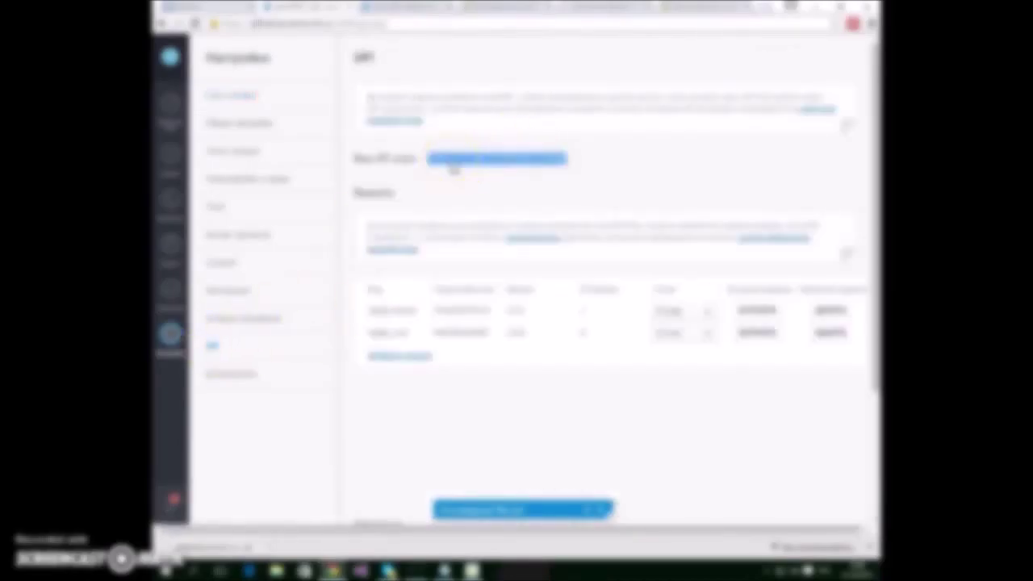
{"action": "left_click", "coordinate": [448, 187]}
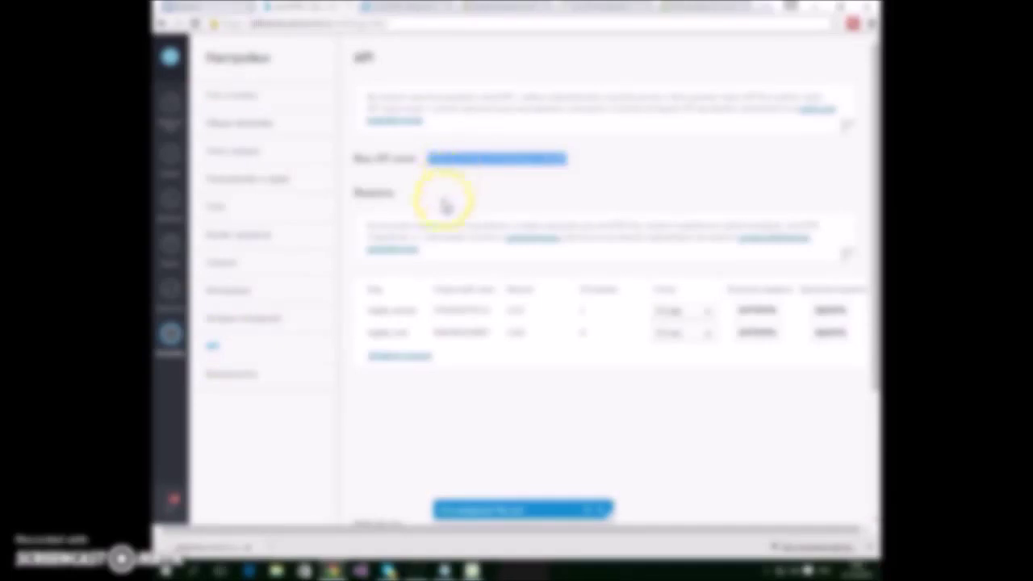